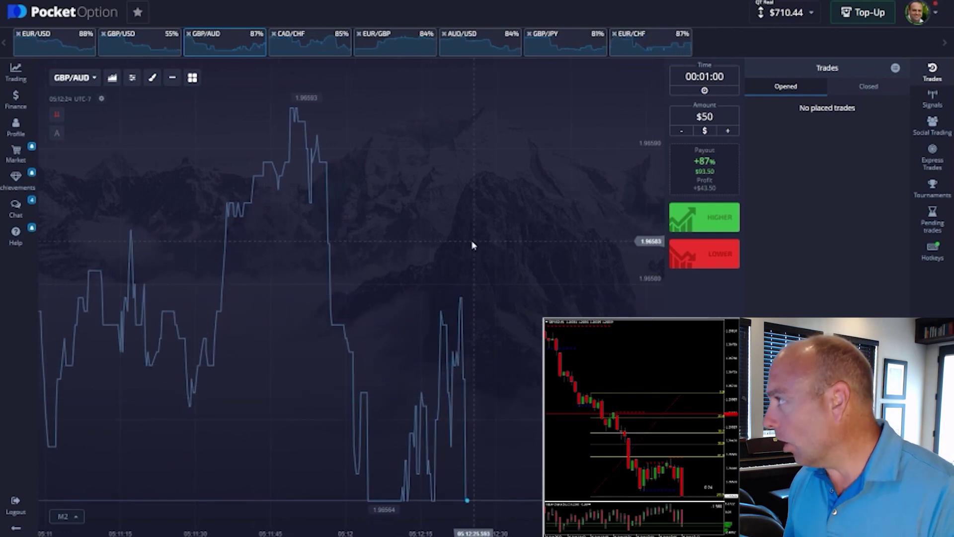
Place a $50 higher GBP/AUD trade with the hotkey, then a second higher trade at $150.
{"action": "key", "text": "shift+w"}
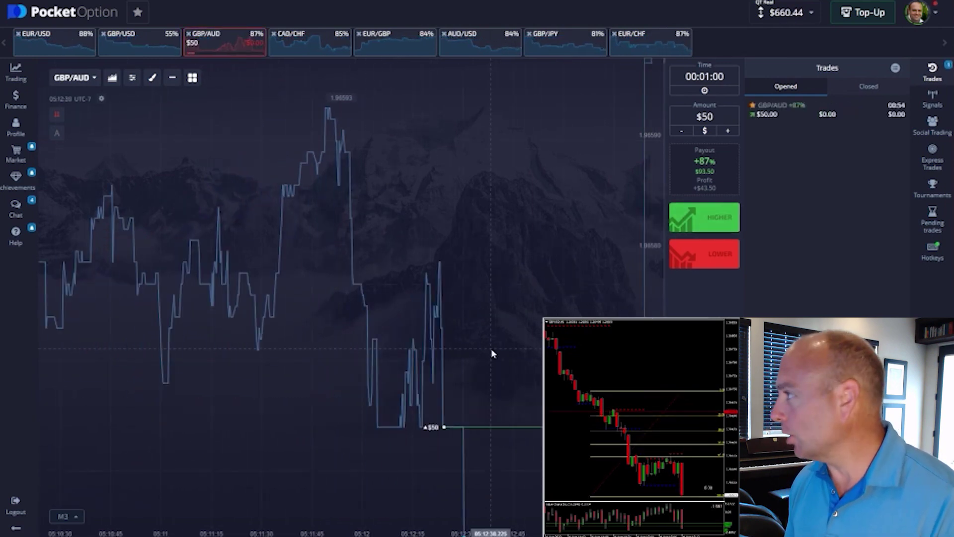
{"action": "scroll", "coordinate": [493, 353], "scroll_direction": "up", "scroll_amount": 3}
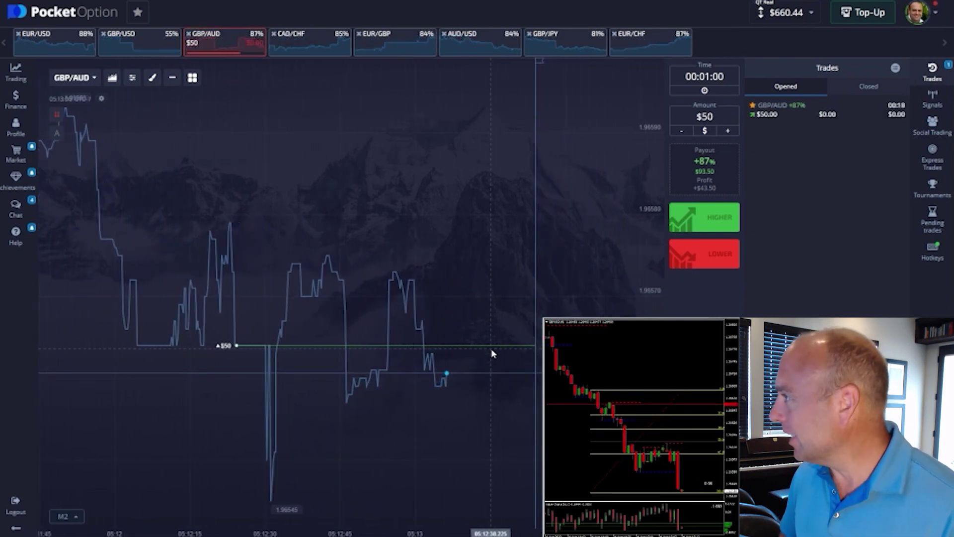
{"action": "type", "text": "15"}
{"action": "left_click", "coordinate": [699, 224]}
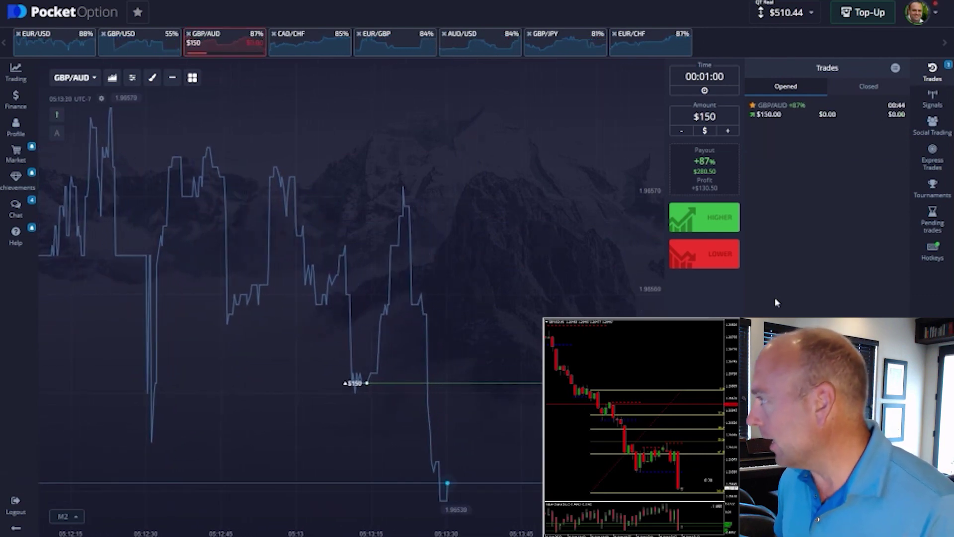
Open three more $150 higher GBP/AUD trades, then change the stake to $50.
{"action": "left_click", "coordinate": [719, 225]}
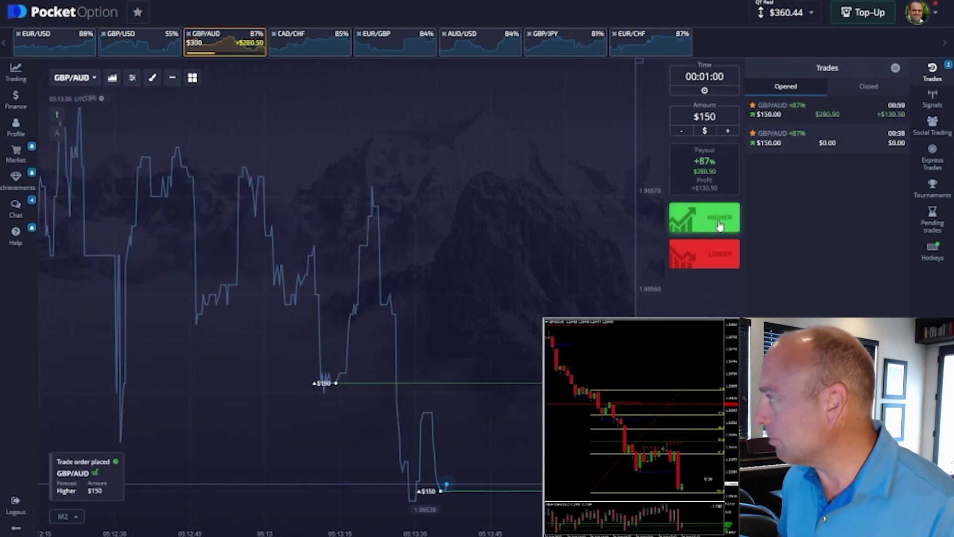
{"action": "left_click", "coordinate": [719, 225]}
{"action": "left_click", "coordinate": [721, 226]}
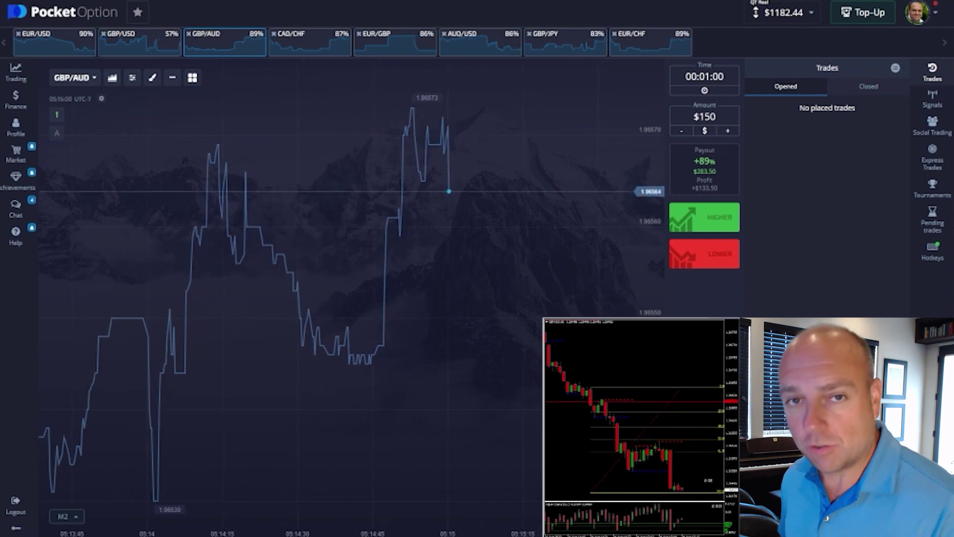
{"action": "left_click", "coordinate": [705, 116]}
{"action": "type", "text": "50"}
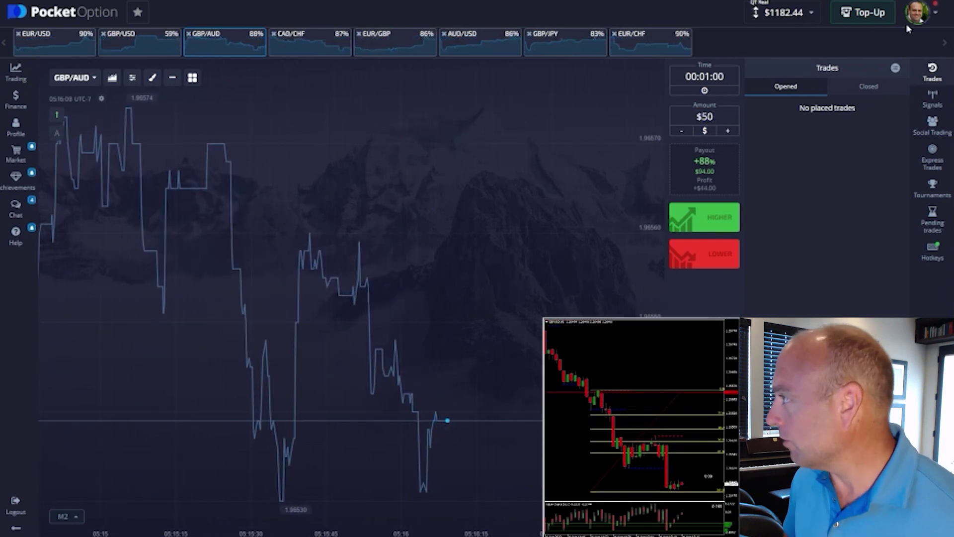
Switch to the CAD/CHF chart and place a $50 higher trade.
{"action": "left_click", "coordinate": [334, 48]}
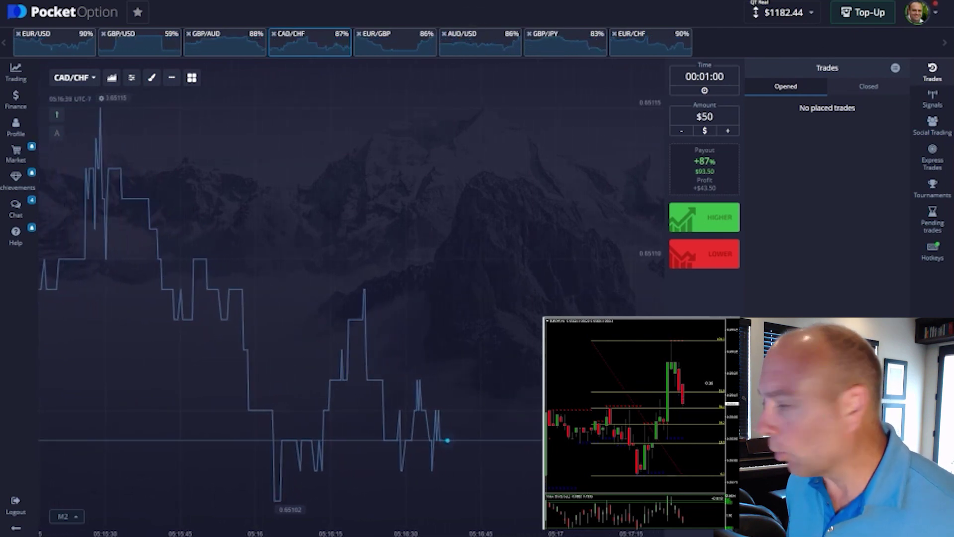
{"action": "left_click", "coordinate": [705, 221]}
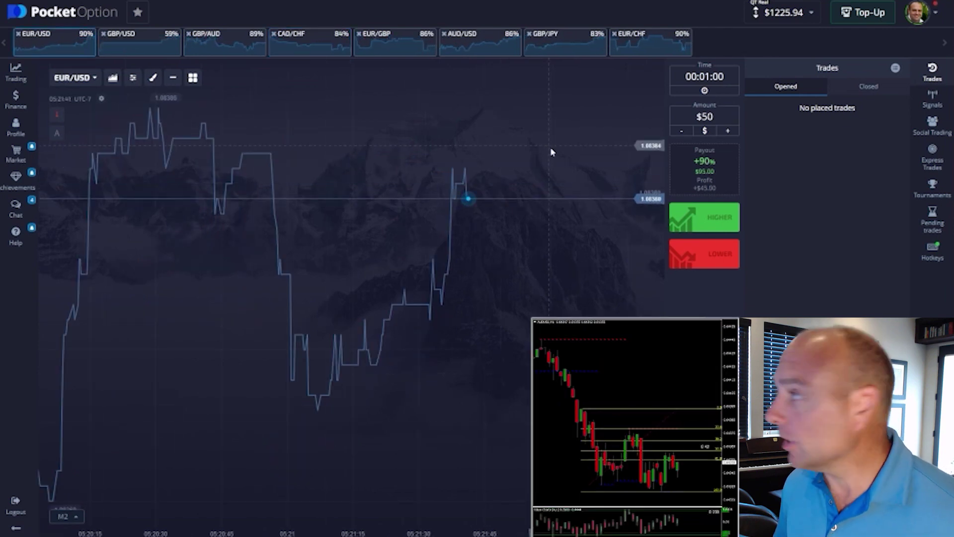
Place a $50 lower EUR/USD trade and expand its details in the trades list.
{"action": "scroll", "coordinate": [552, 151], "scroll_direction": "down", "scroll_amount": 1}
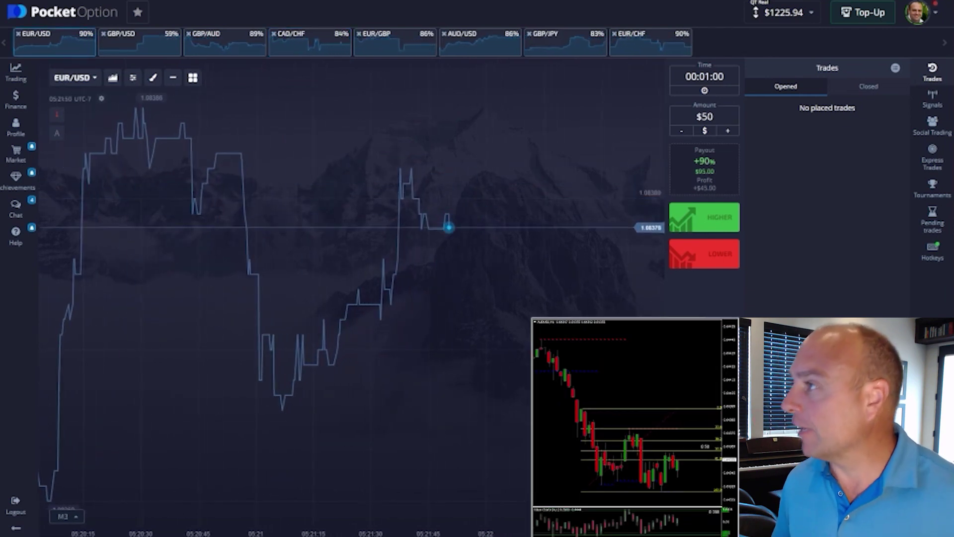
{"action": "scroll", "coordinate": [530, 313], "scroll_direction": "up", "scroll_amount": 1}
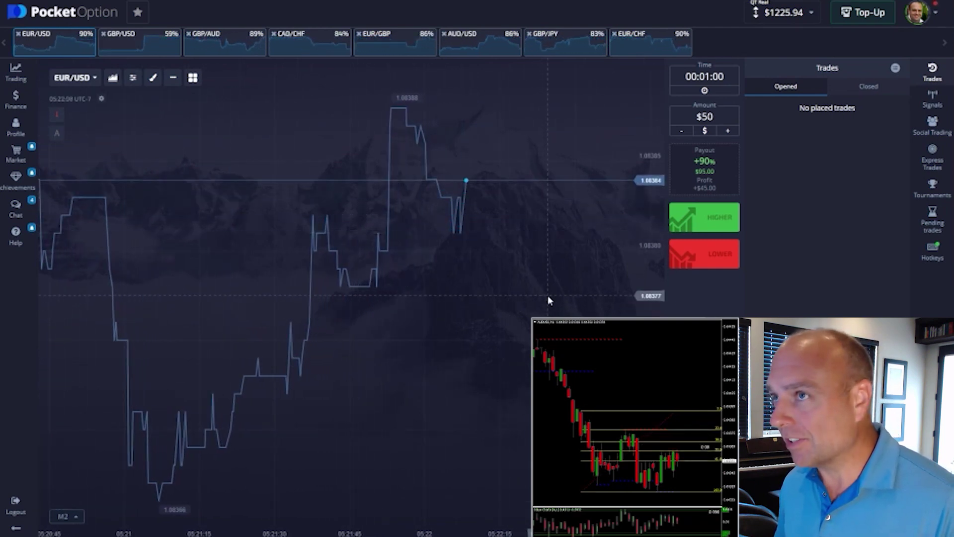
{"action": "left_click", "coordinate": [690, 263]}
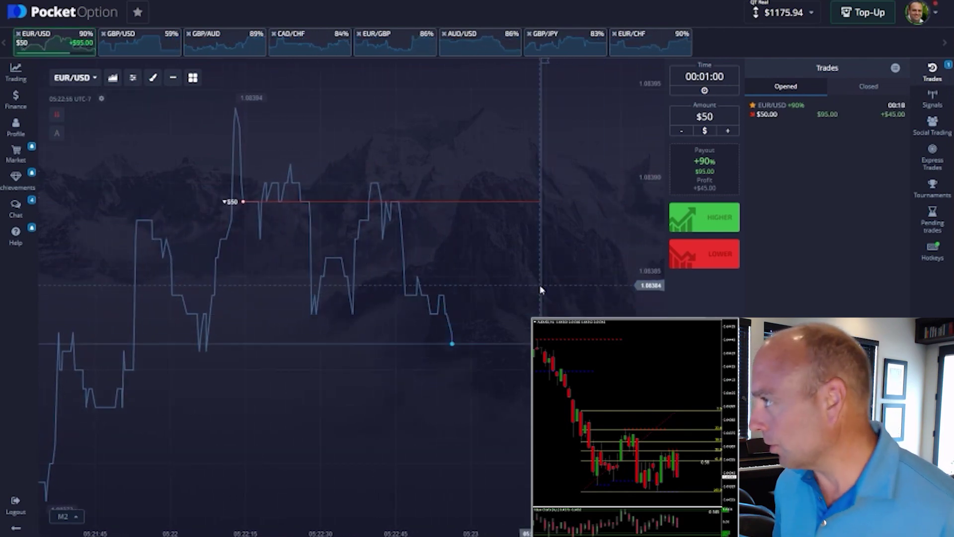
{"action": "left_click", "coordinate": [785, 126]}
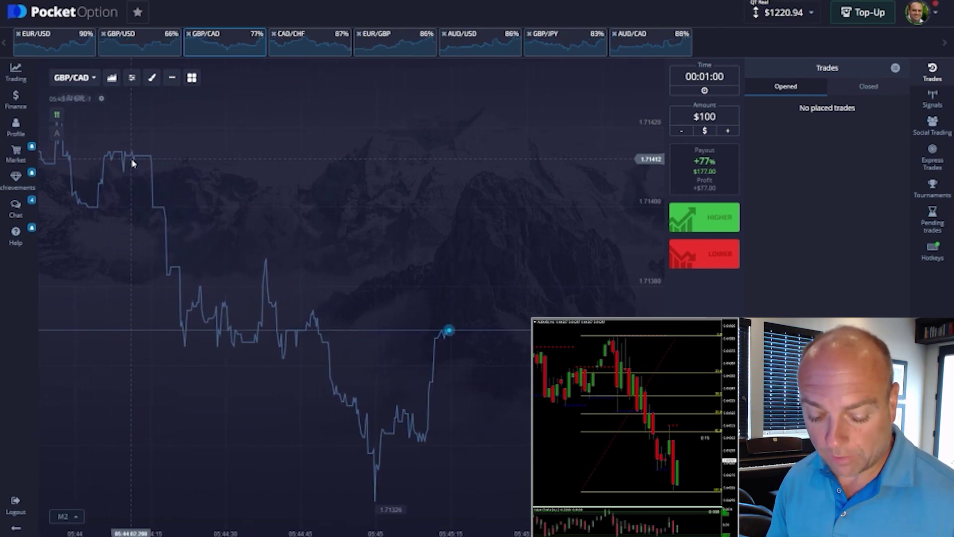
Switch to EUR/USD and place two $100 lower trades.
{"action": "left_click", "coordinate": [54, 43]}
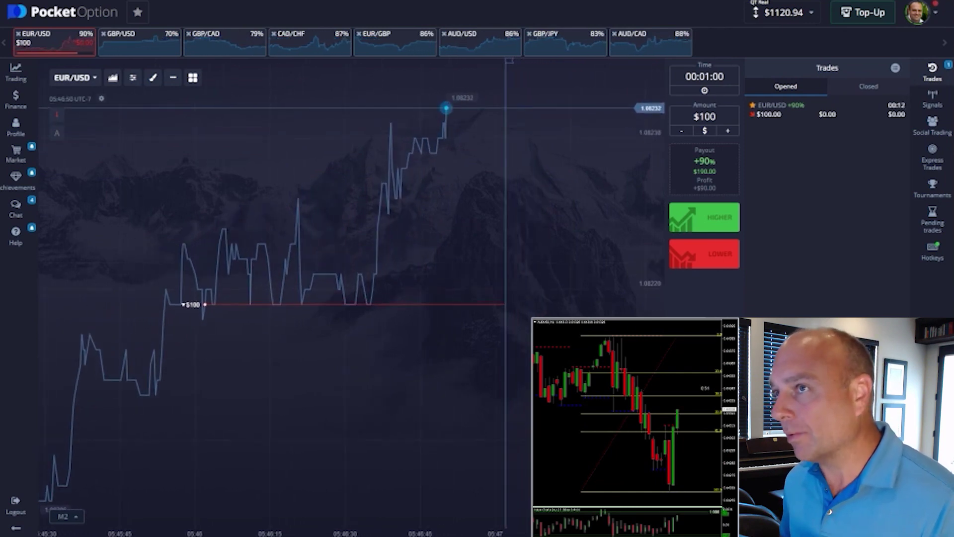
{"action": "left_click", "coordinate": [702, 257]}
{"action": "left_click", "coordinate": [704, 258]}
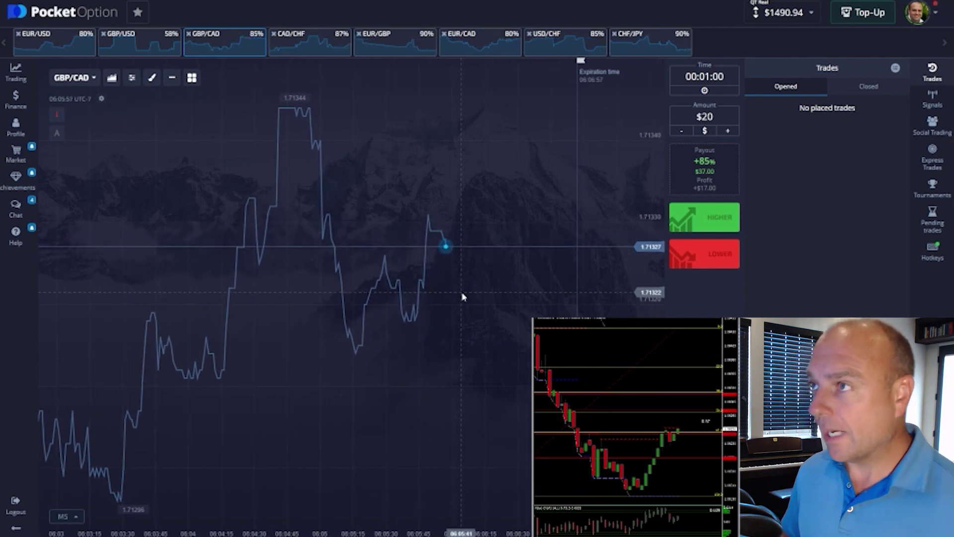
Place a $20 lower trade on EUR/CAD, then select the Amount field for a new stake.
{"action": "scroll", "coordinate": [450, 296], "scroll_direction": "up", "scroll_amount": 3}
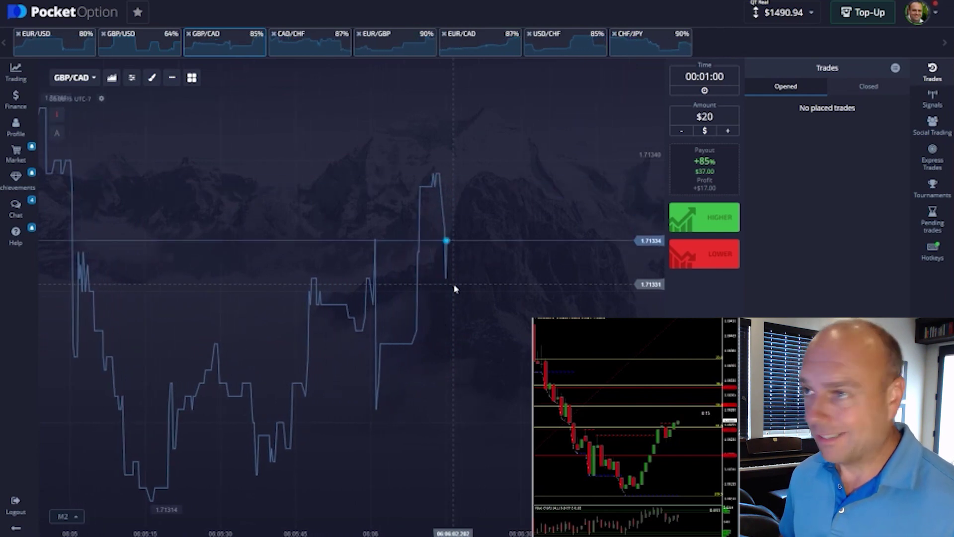
{"action": "left_click", "coordinate": [402, 50]}
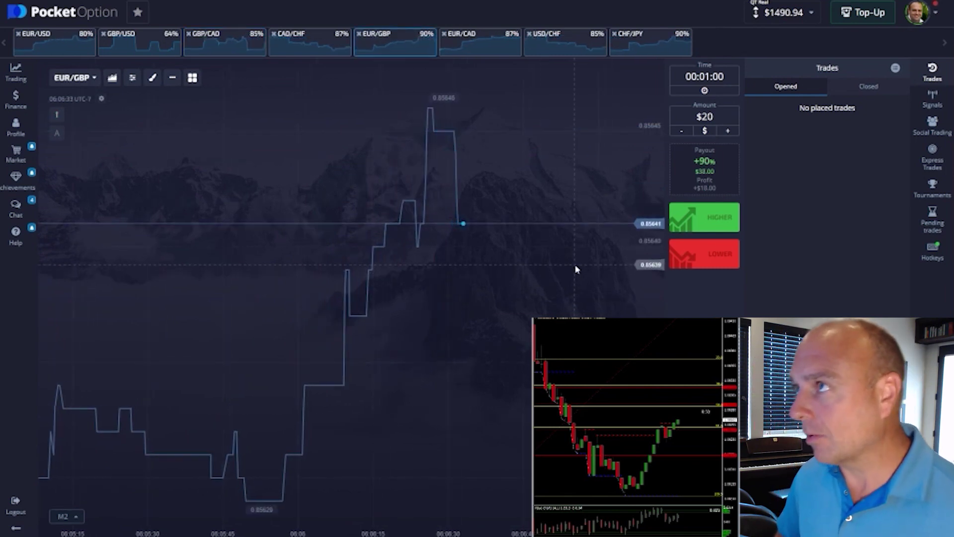
{"action": "left_click", "coordinate": [496, 46]}
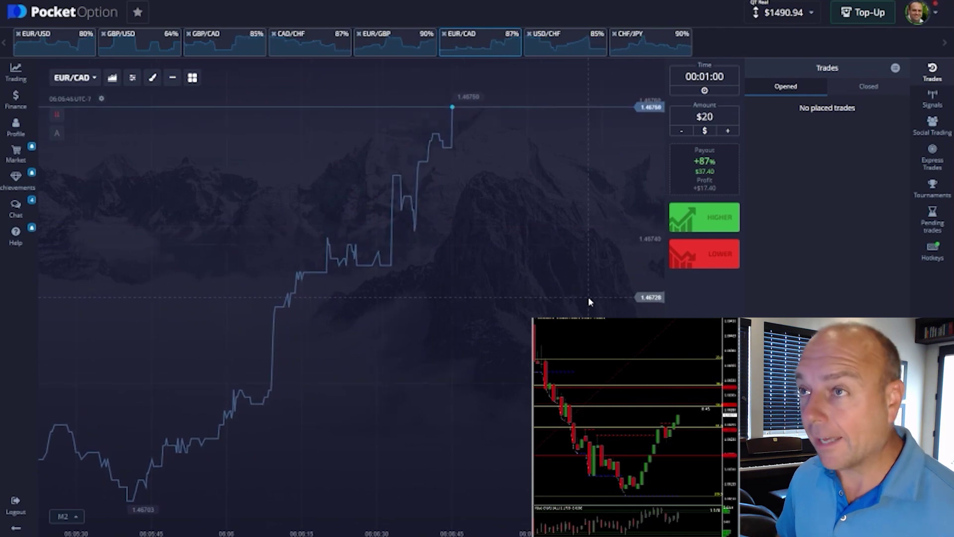
{"action": "left_click", "coordinate": [692, 256]}
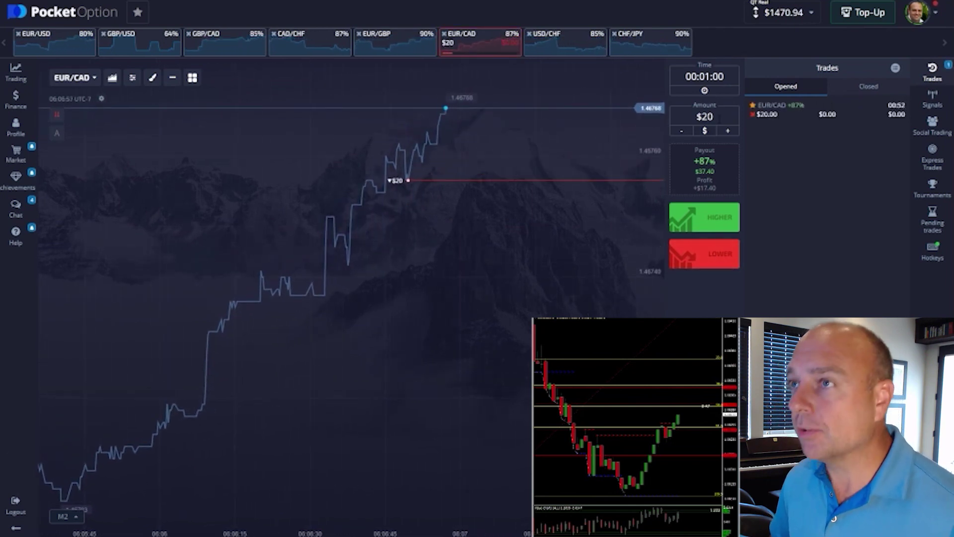
{"action": "double_click", "coordinate": [704, 117]}
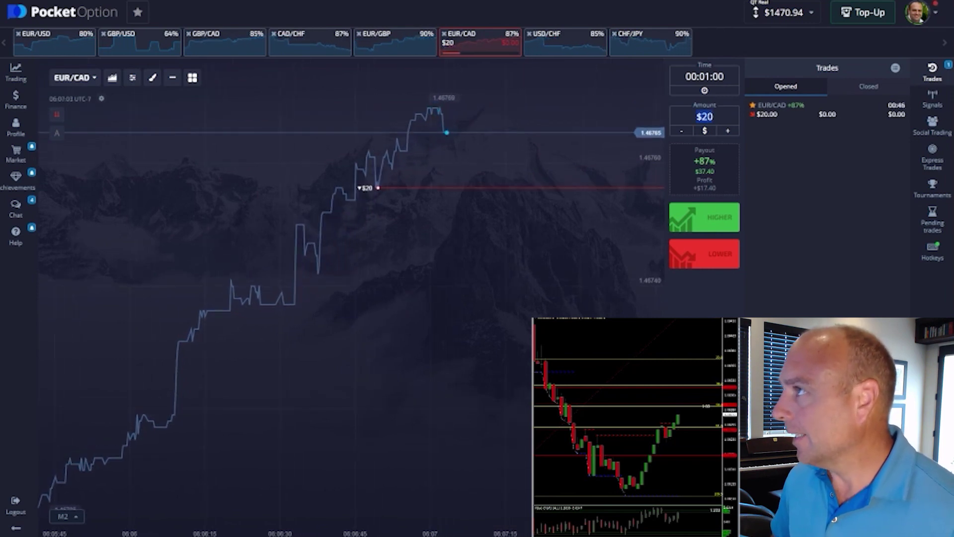
Enter a $50 stake, toggle between EUR/CAD and EUR/GBP charts, and expand the EUR/GBP trade details.
{"action": "type", "text": "50"}
{"action": "left_click", "coordinate": [395, 43]}
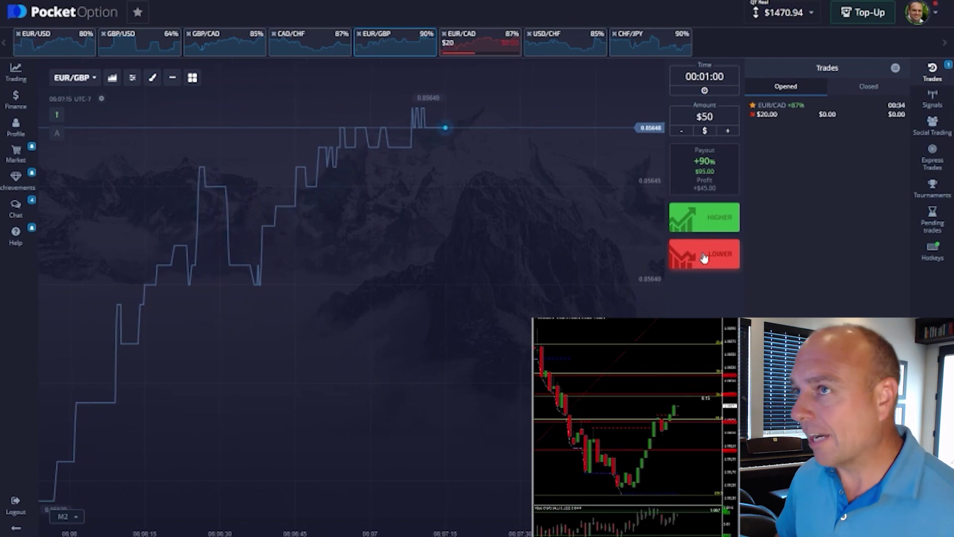
{"action": "left_click", "coordinate": [480, 42]}
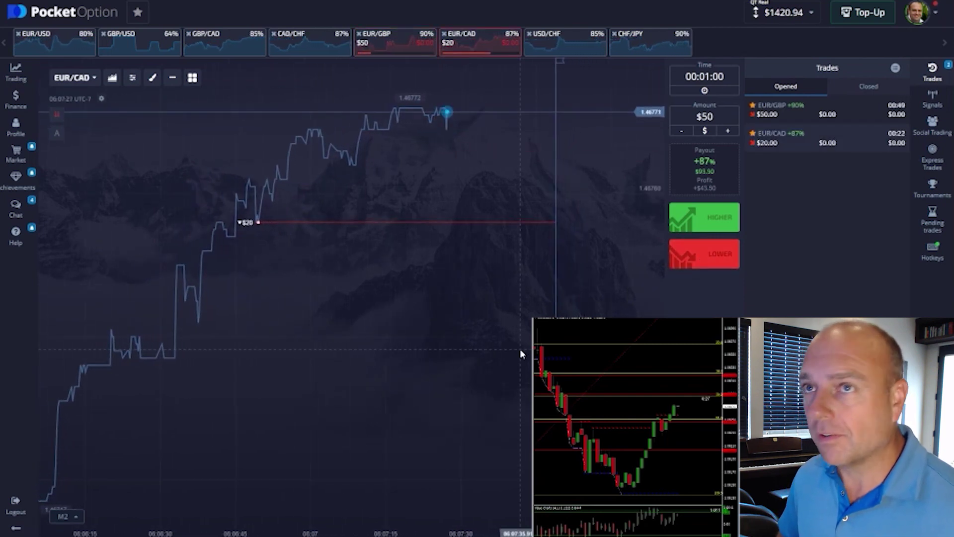
{"action": "key", "text": "shift+Tab"}
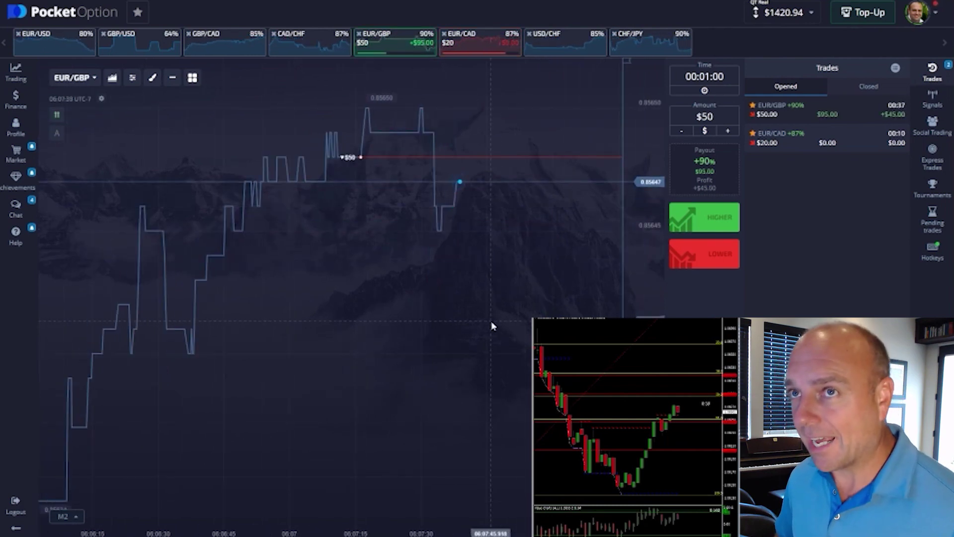
{"action": "left_click", "coordinate": [485, 39]}
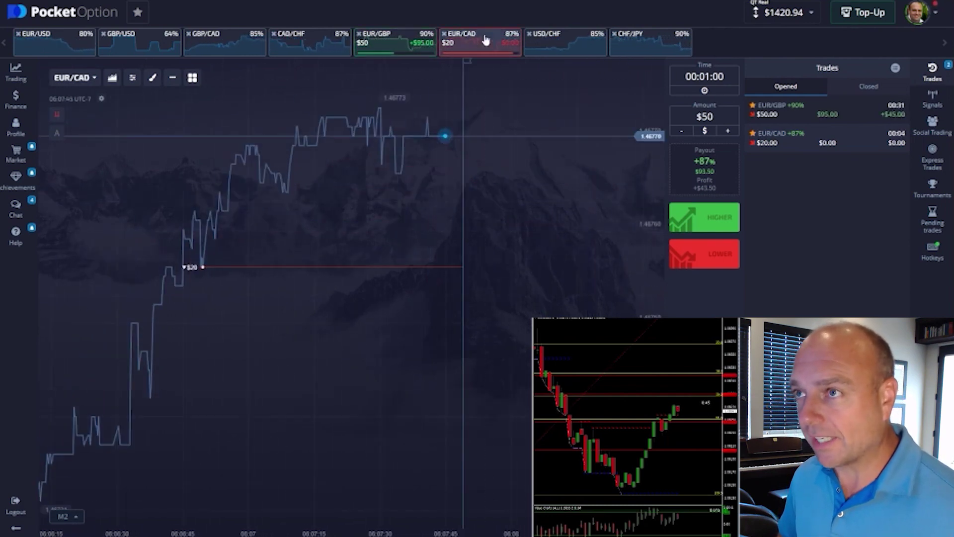
{"action": "left_click", "coordinate": [411, 39]}
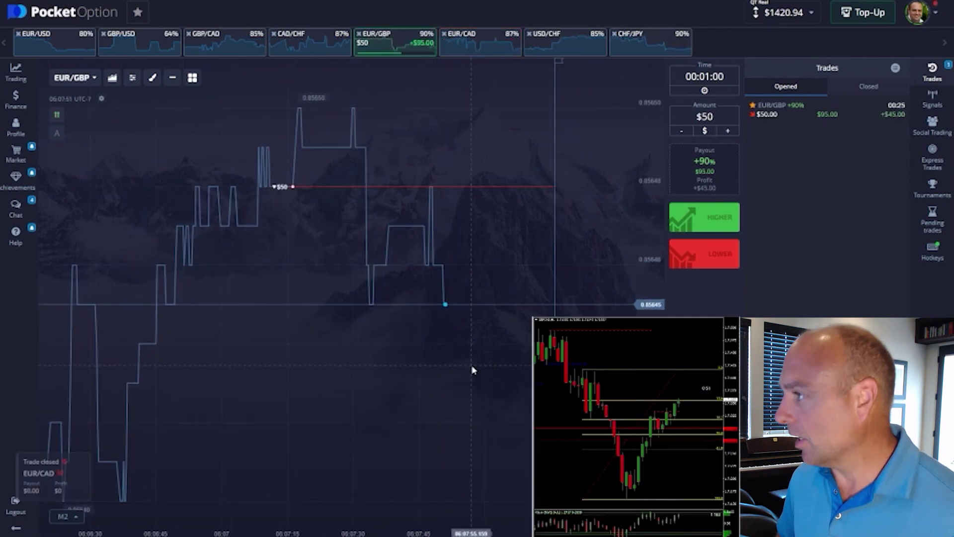
{"action": "left_click", "coordinate": [825, 110]}
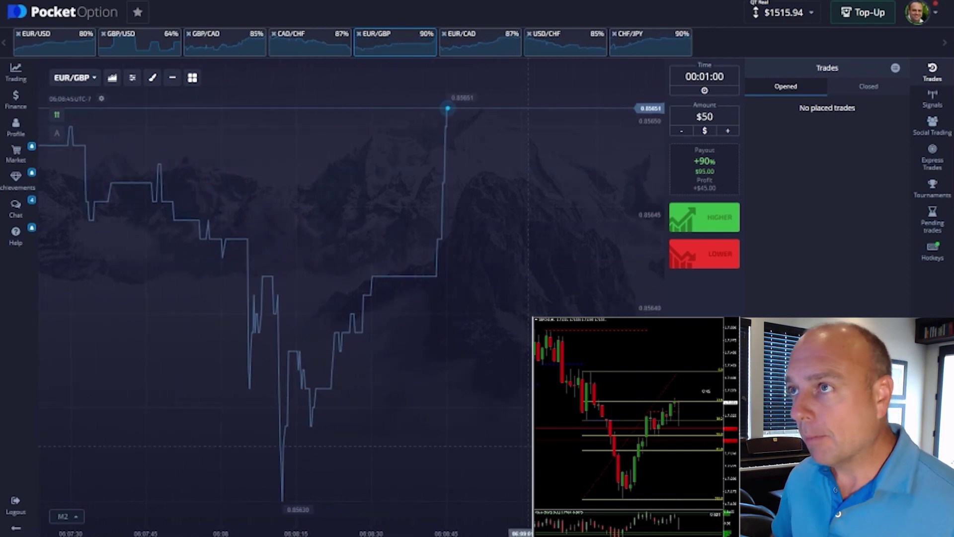
Set a $20 stake, check closed trades, and place a $20 lower trade on USD/CHF.
{"action": "left_click", "coordinate": [705, 116]}
{"action": "left_click", "coordinate": [868, 86]}
{"action": "left_click", "coordinate": [786, 86]}
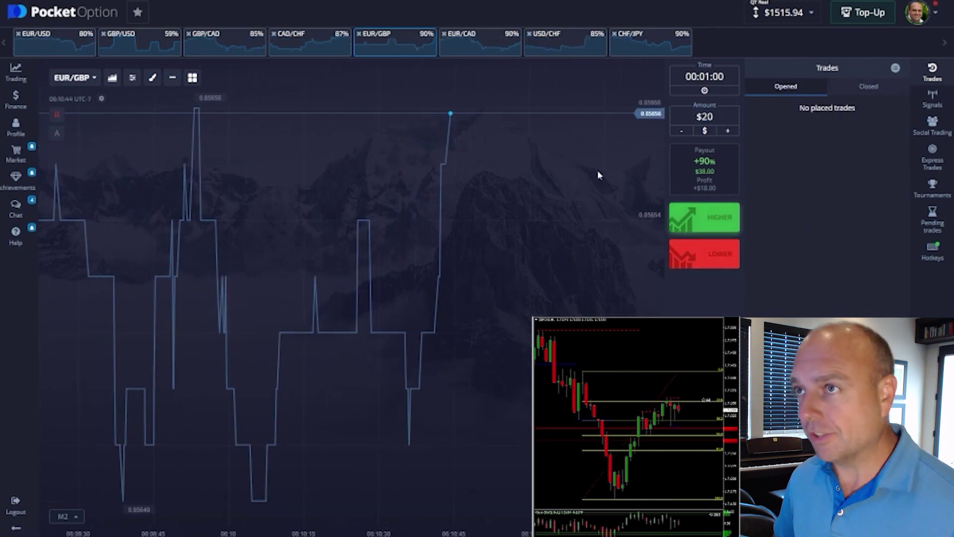
{"action": "left_click", "coordinate": [664, 53]}
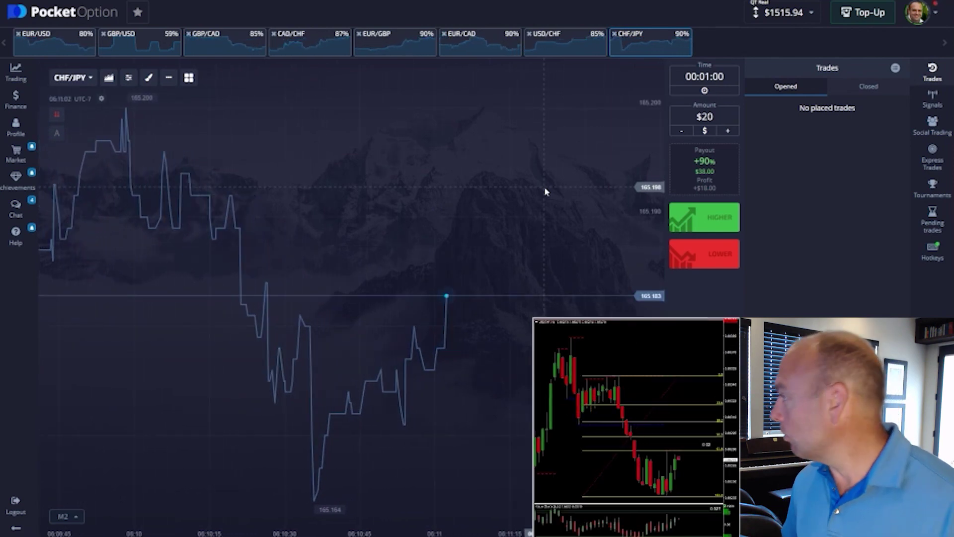
{"action": "left_click", "coordinate": [565, 42]}
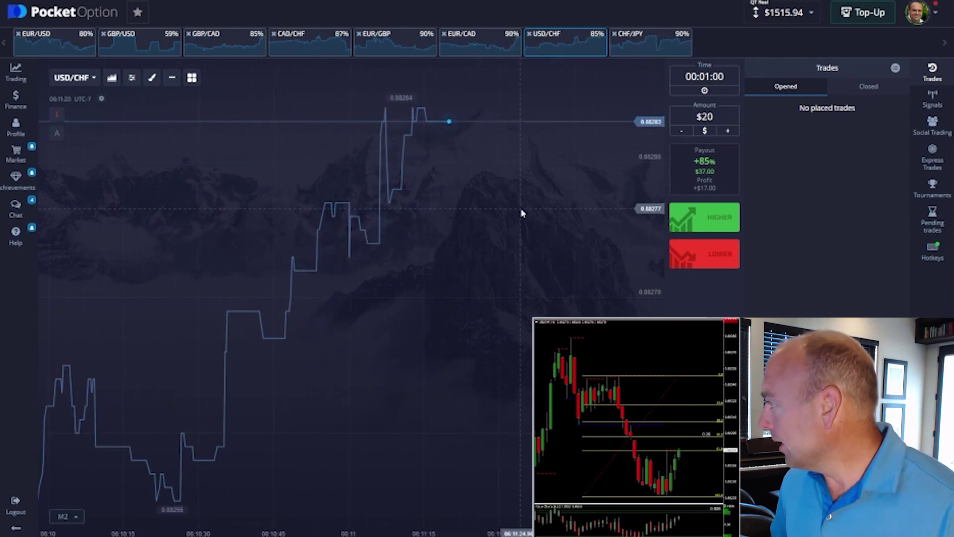
{"action": "left_click", "coordinate": [701, 260]}
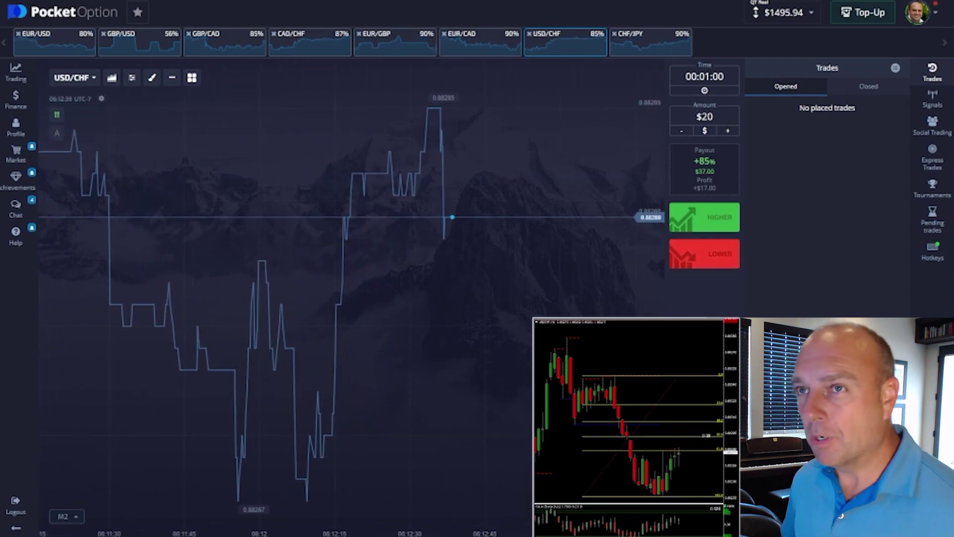
Replace the $20 amount with 50 and switch from EUR/CAD to the EUR/GBP chart.
{"action": "left_click", "coordinate": [485, 47]}
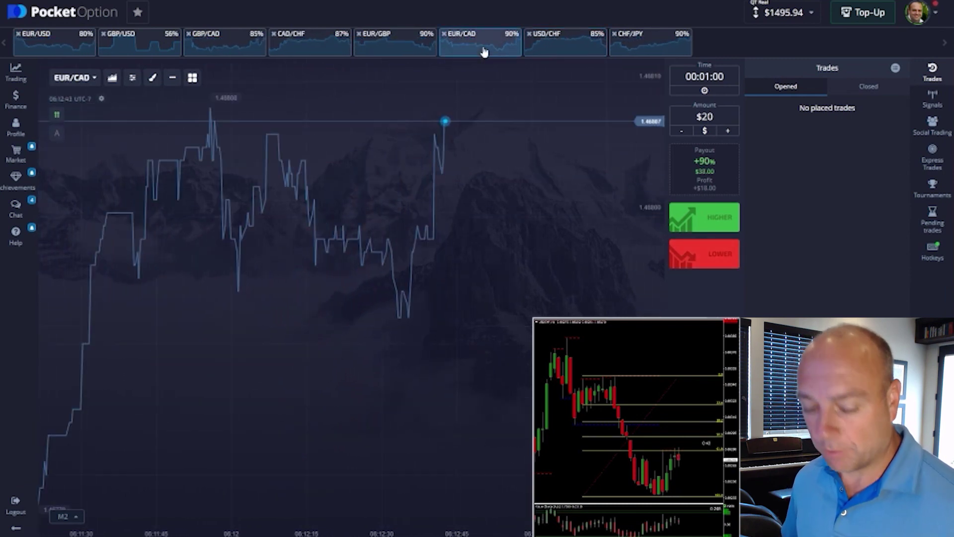
{"action": "double_click", "coordinate": [721, 116]}
{"action": "type", "text": "50"}
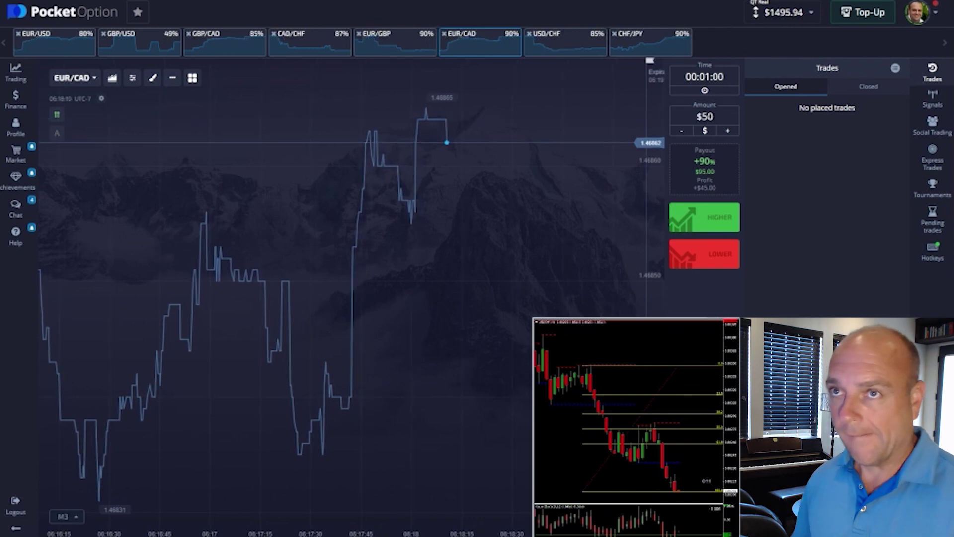
{"action": "left_click", "coordinate": [395, 42]}
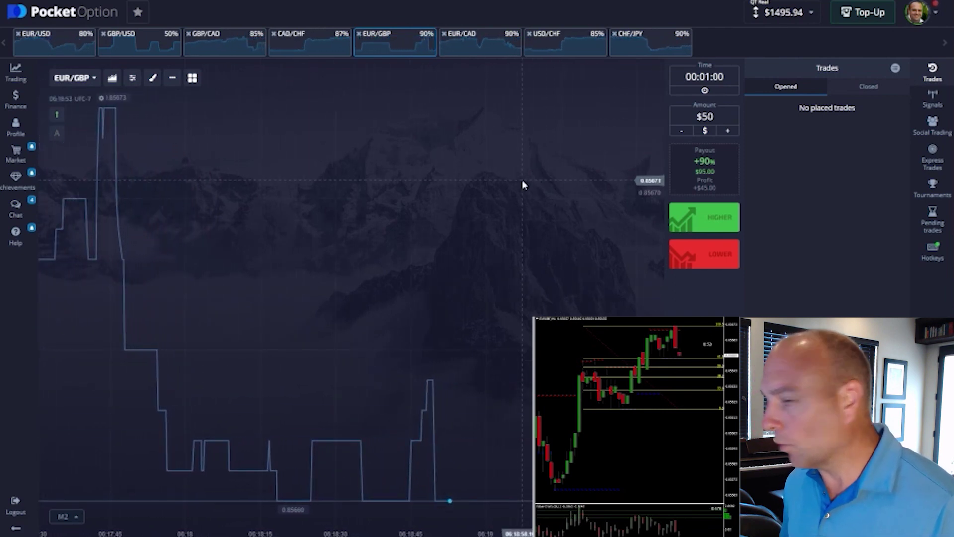
Place a $50 higher EUR/GBP trade and expand its details in the Trades panel.
{"action": "left_click", "coordinate": [738, 226]}
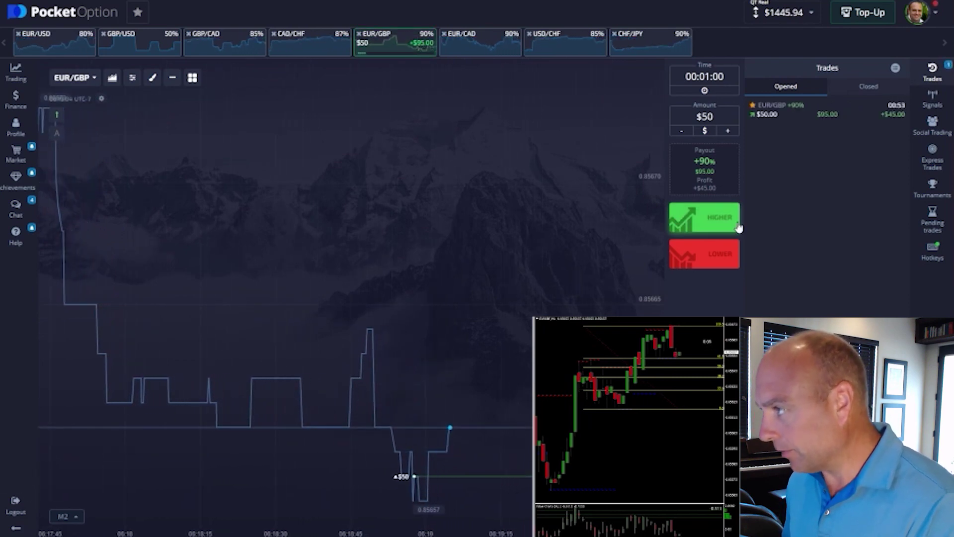
{"action": "scroll", "coordinate": [481, 136], "scroll_direction": "down", "scroll_amount": 2}
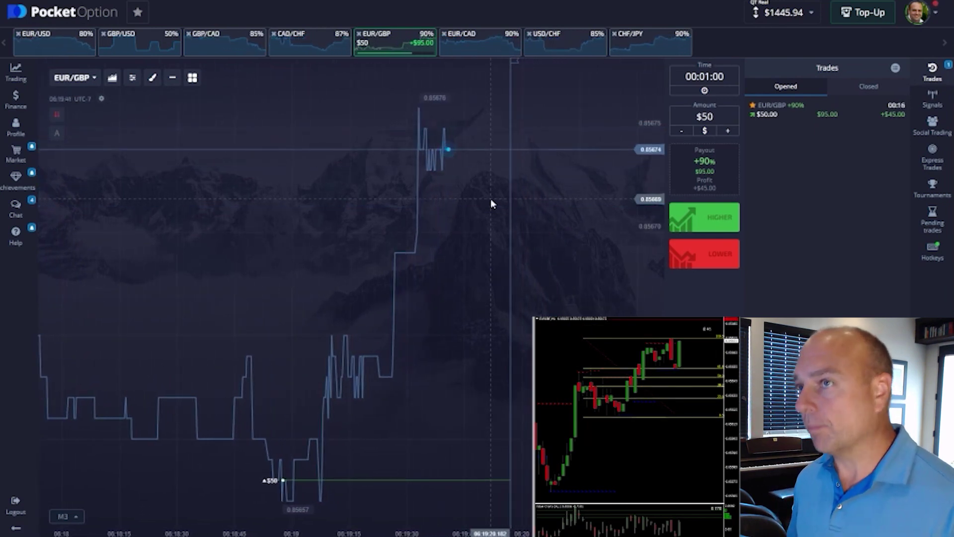
{"action": "left_click", "coordinate": [795, 110]}
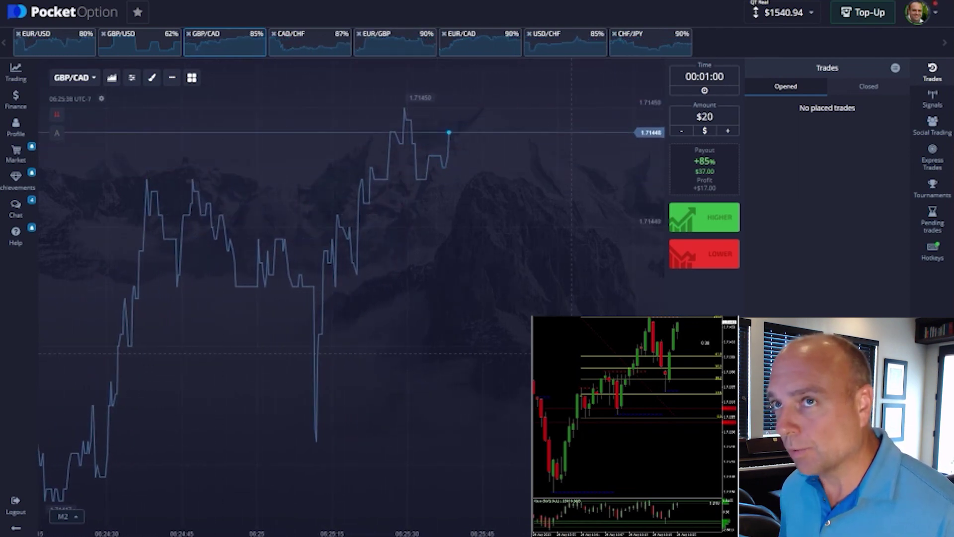
Open a $20 Lower trade on GBP/CAD.
{"action": "left_click", "coordinate": [691, 261]}
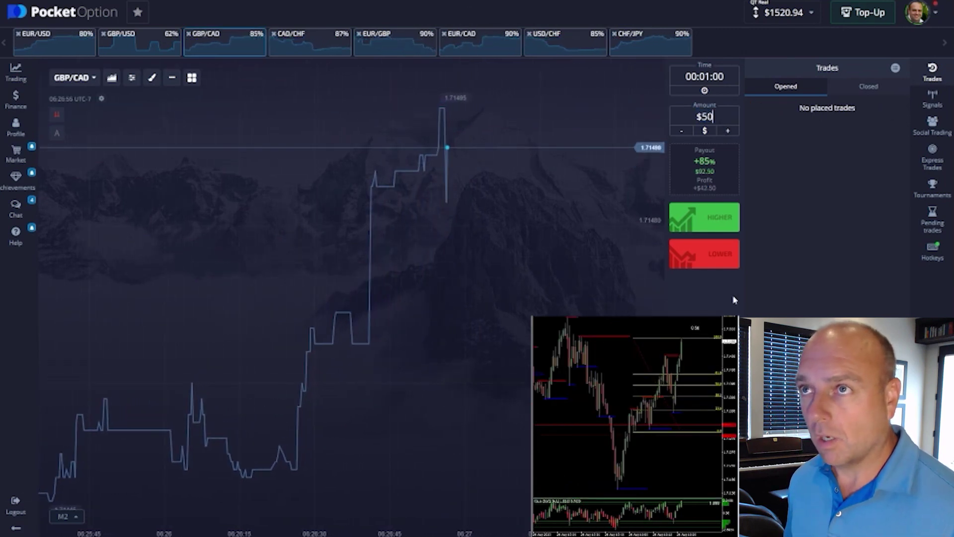
Open a $50 Lower trade on GBP/CAD and expand its row in the Trades panel.
{"action": "left_click", "coordinate": [715, 261]}
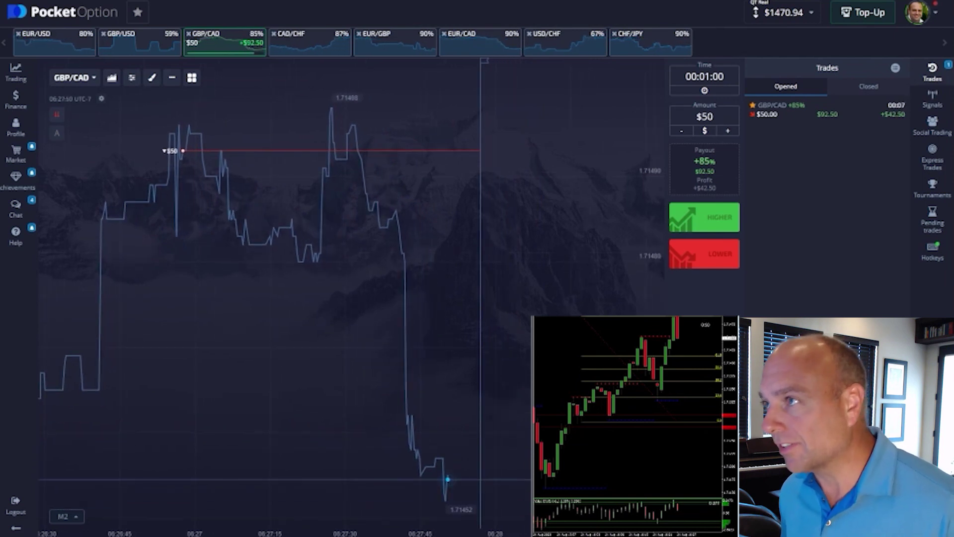
{"action": "left_click", "coordinate": [786, 110]}
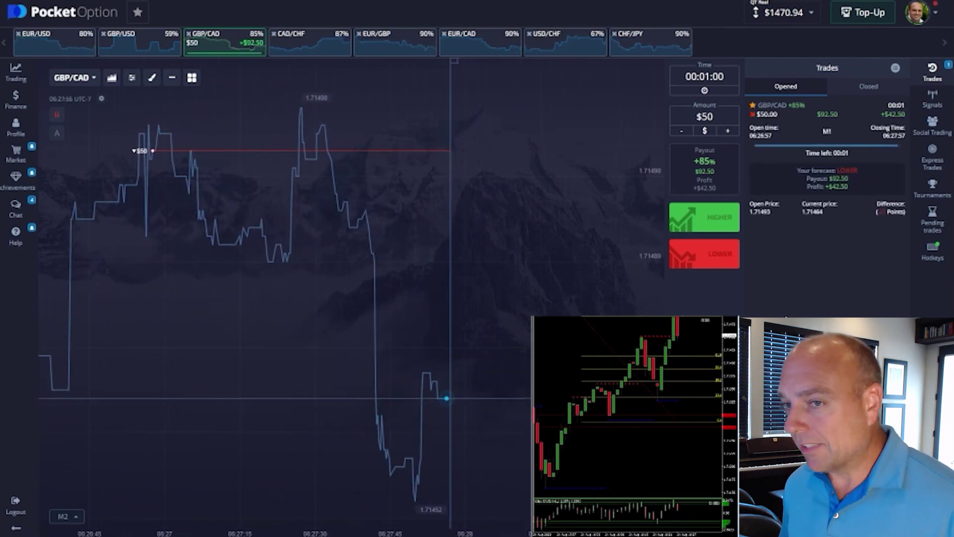